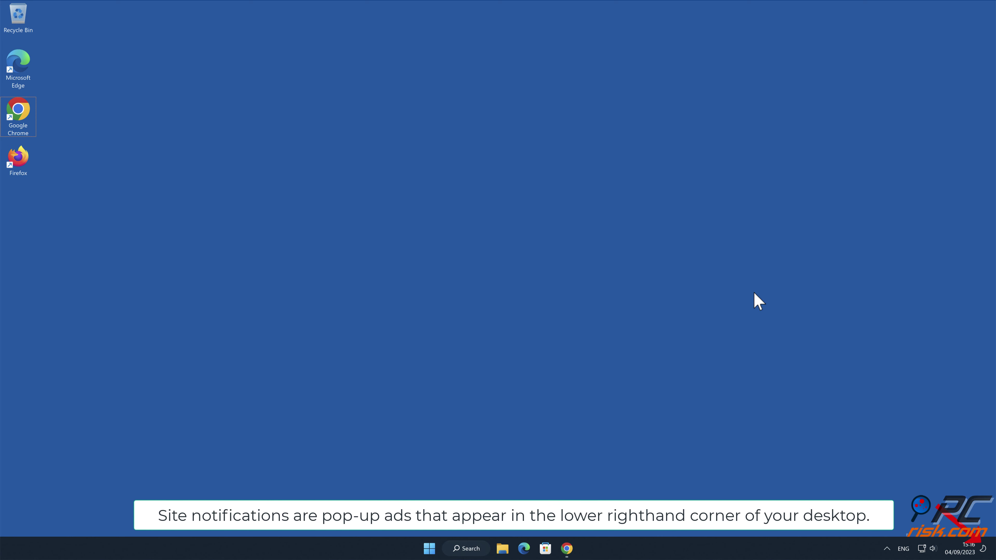
- Bring up the Chrome window, allow news-sekisu.cc to show notifications, and close the browser
click(566, 548)
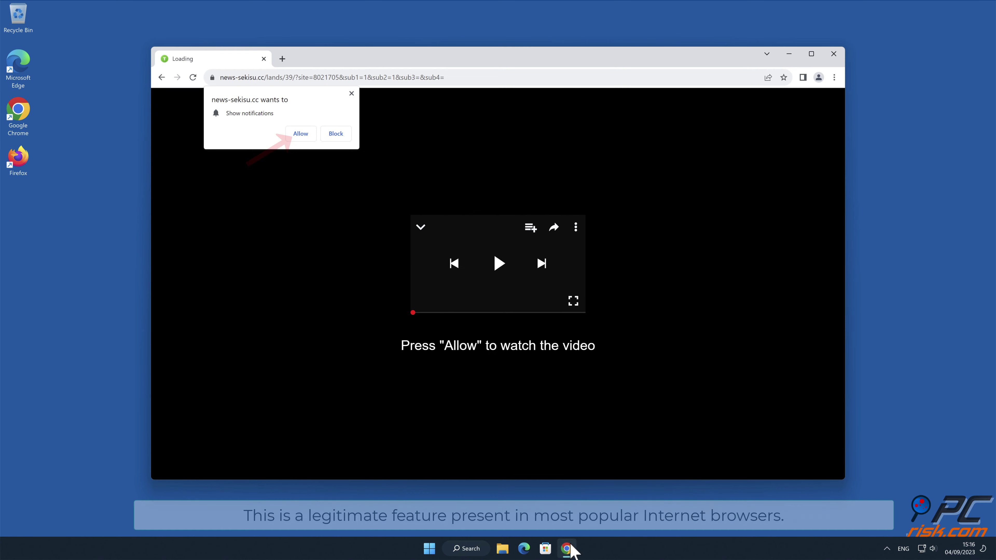
click(923, 192)
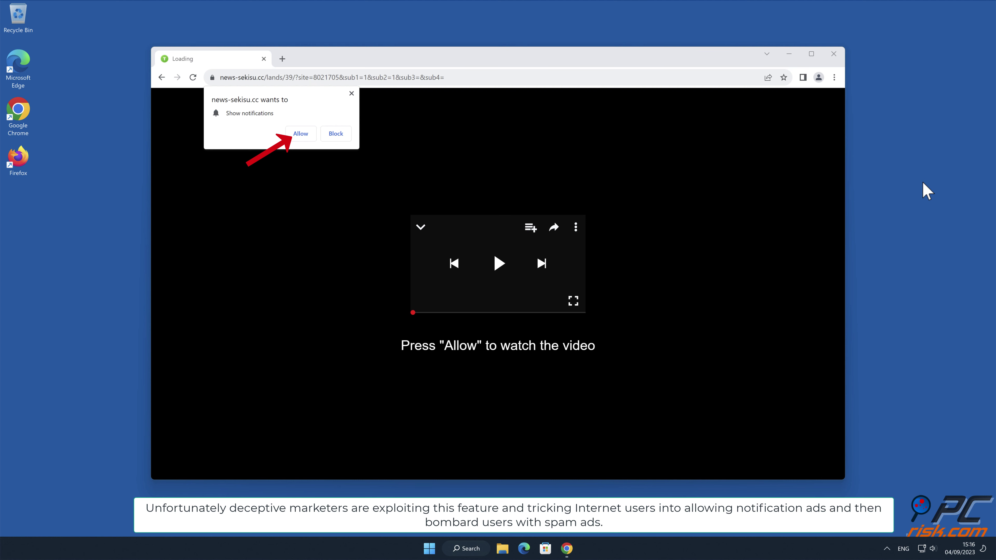
click(312, 139)
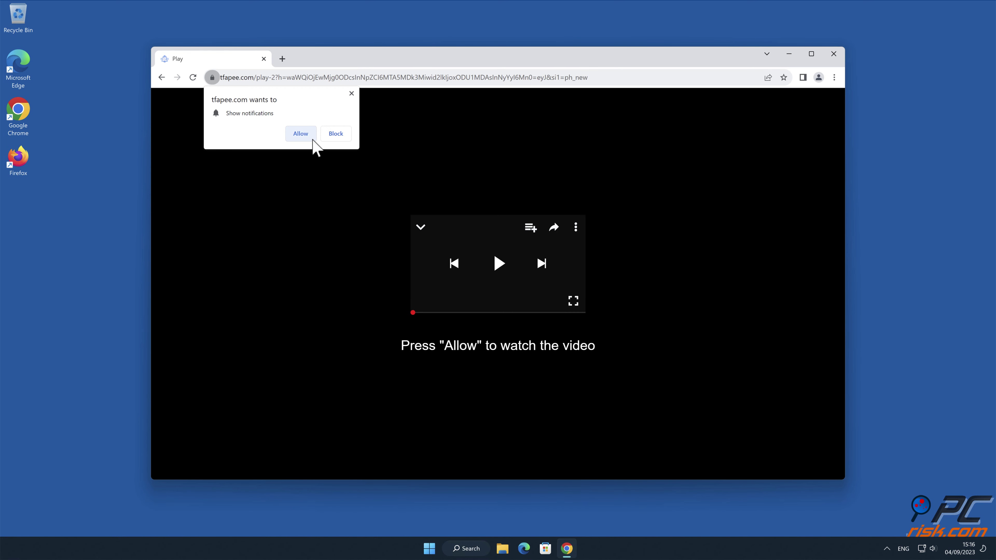
click(834, 54)
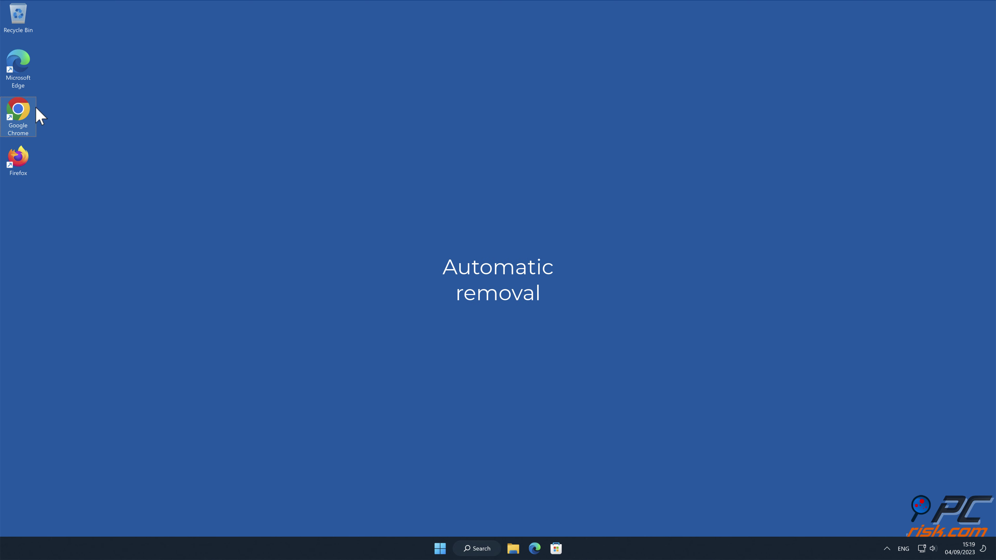
double_click(19, 110)
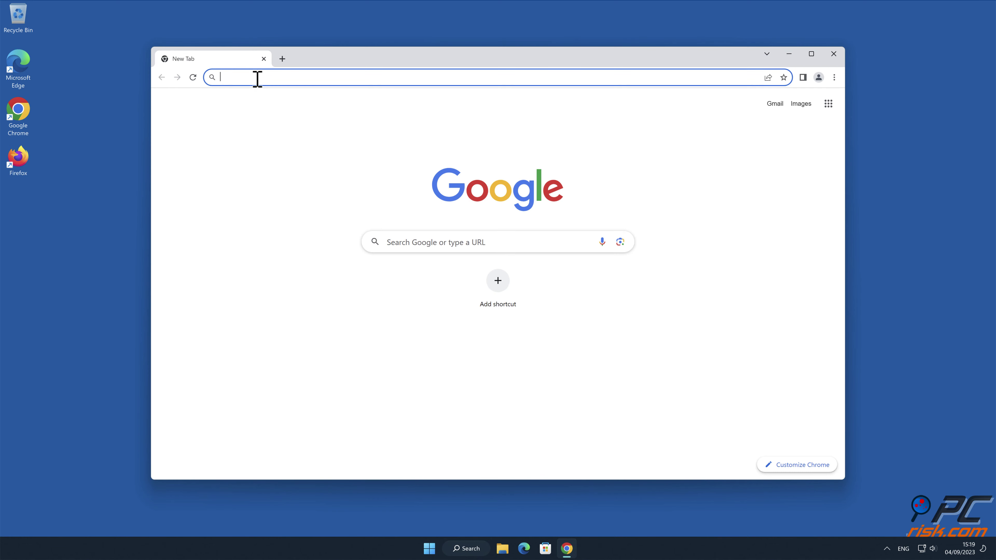
text(www.combocleane)
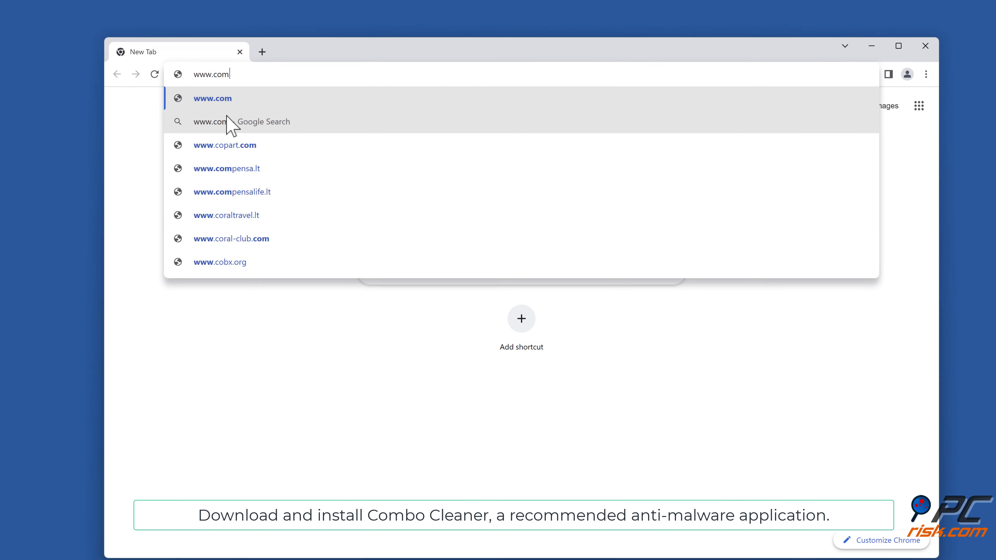
text(r.com)
key(Return)
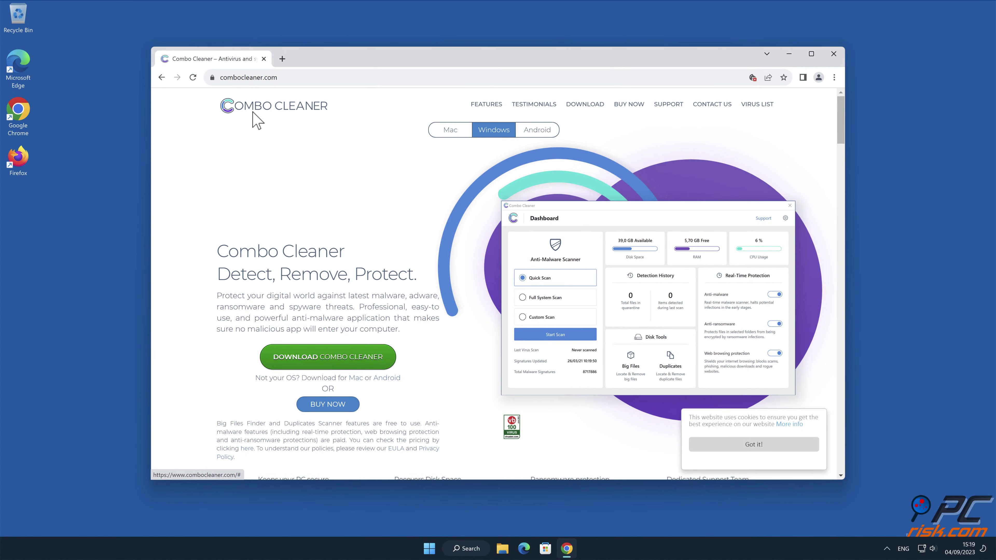
click(381, 362)
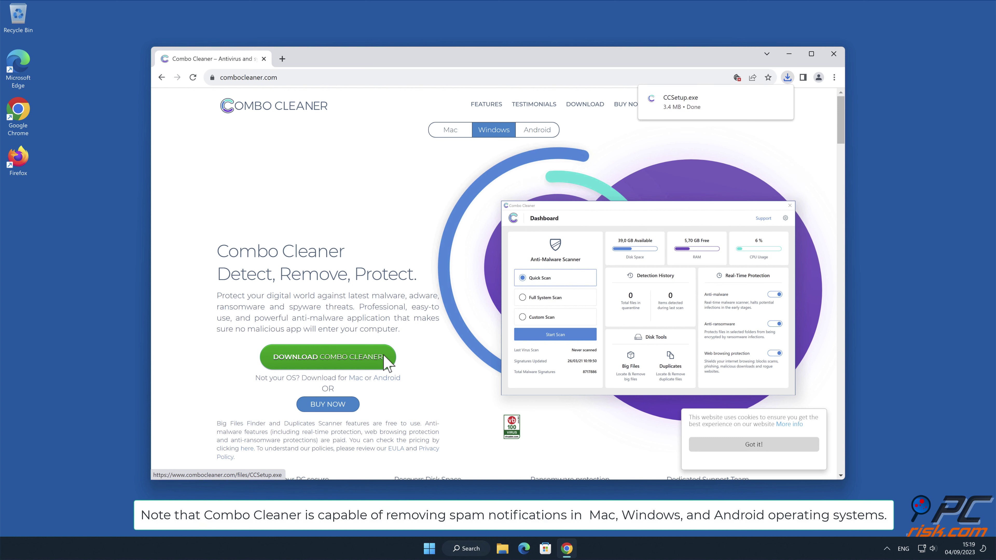
- Install Combo Cleaner from CCSetup.exe with the initial computer scan enabled, and close the browser
click(705, 111)
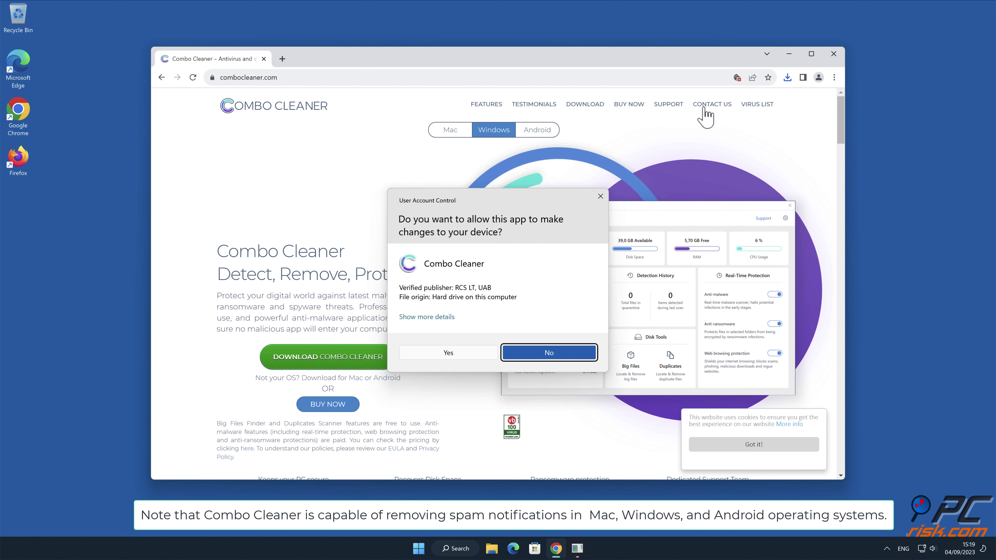
click(456, 355)
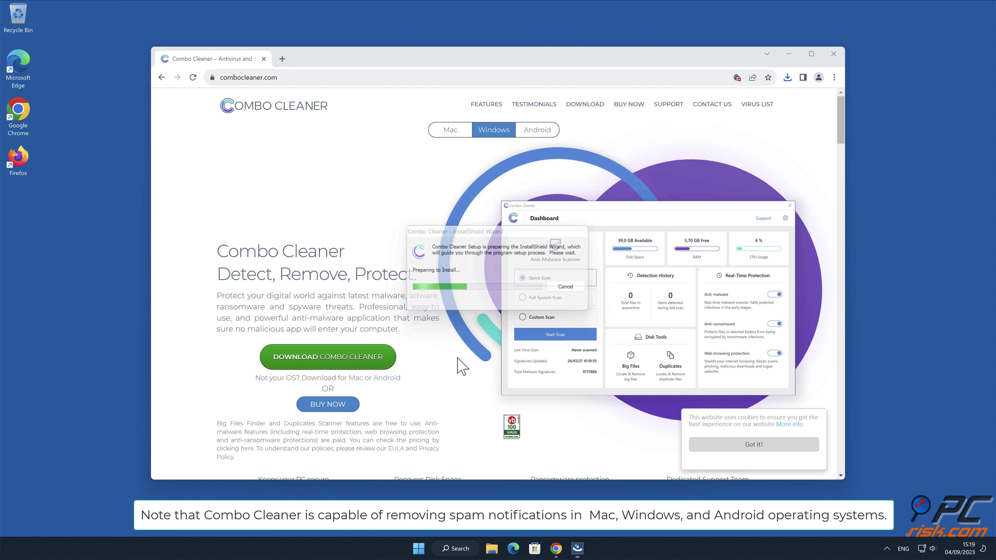
click(561, 389)
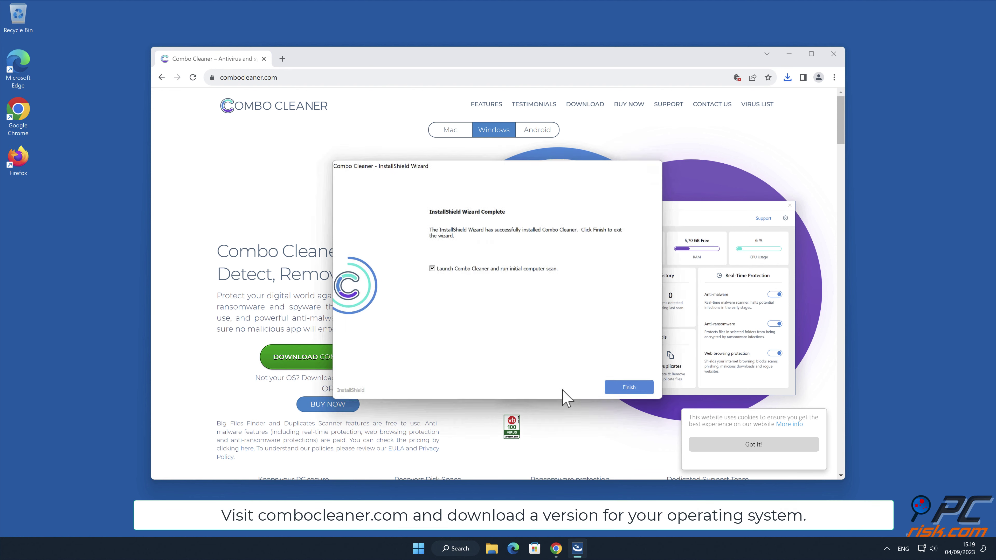
click(640, 390)
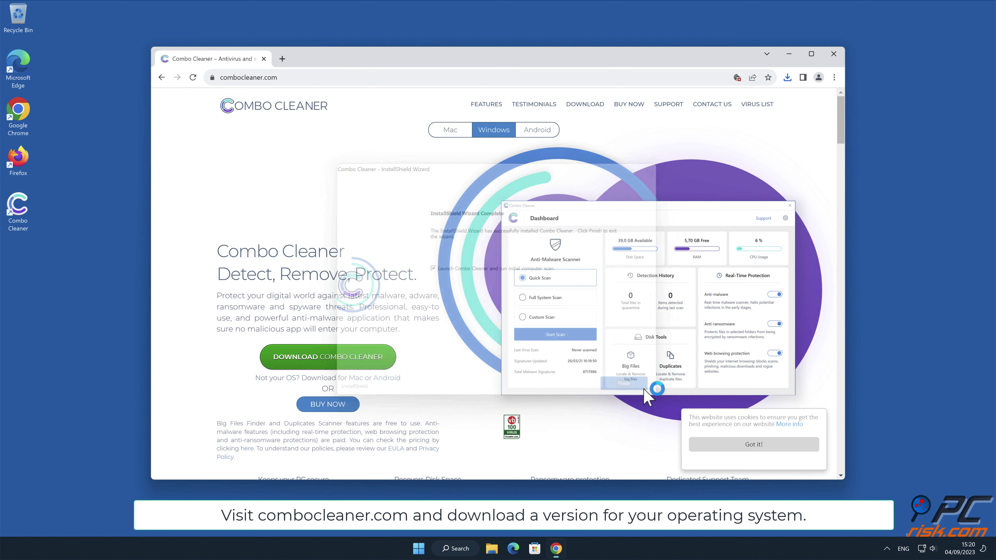
click(834, 55)
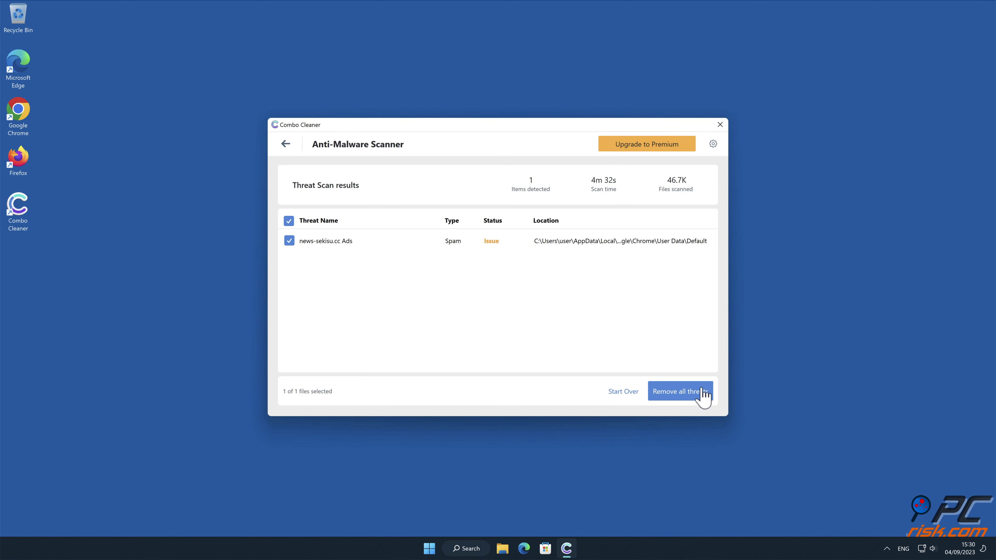
- Activate Combo Cleaner Premium with the activation key and move the detected news-sekisu.cc Ads threat to quarantine
click(704, 394)
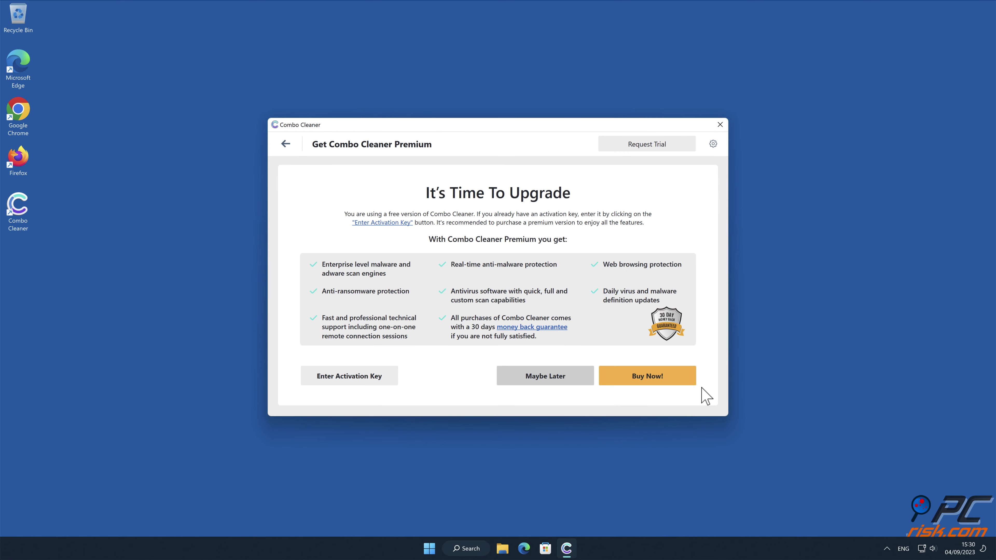
click(396, 384)
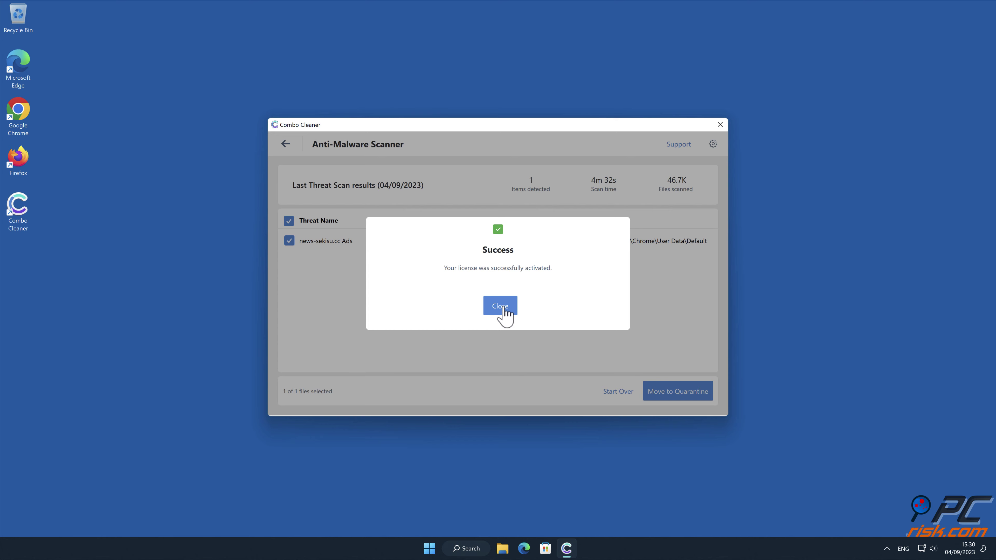
click(502, 306)
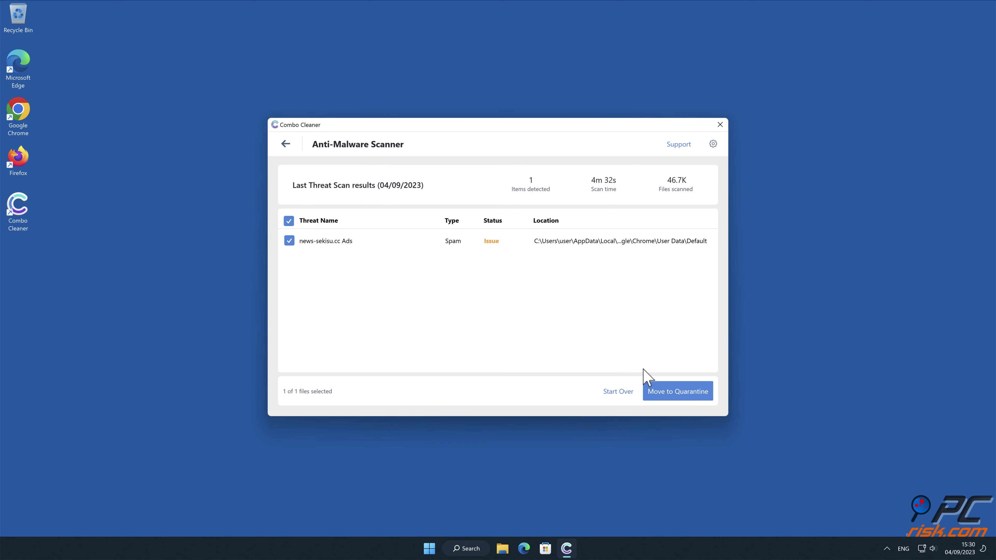
click(694, 396)
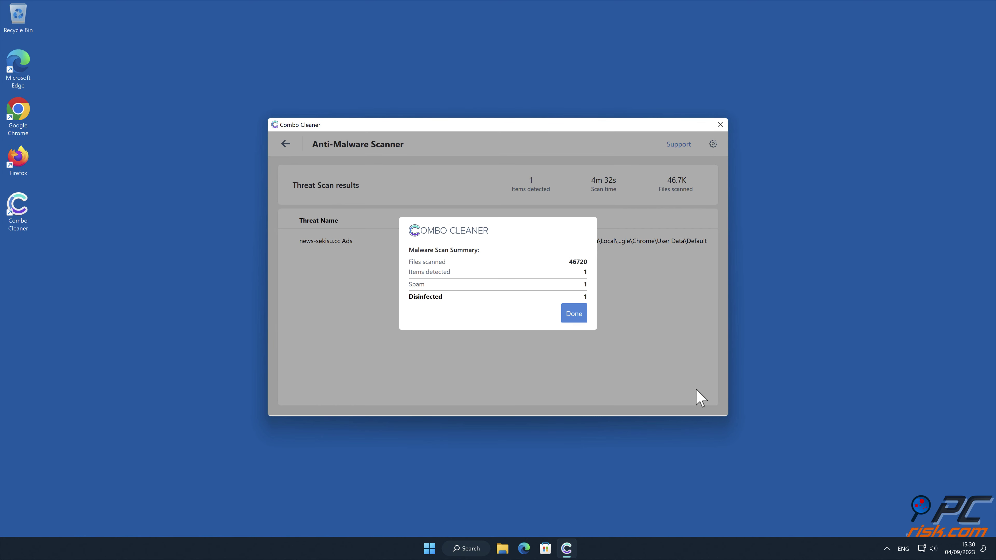
click(574, 313)
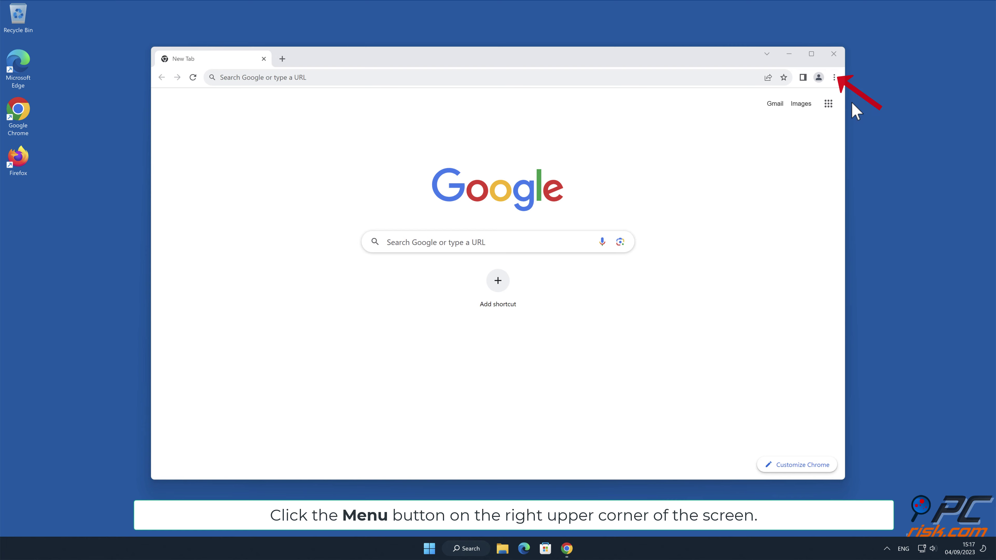
- Open the Notifications permissions within Chrome's privacy and security site settings
click(834, 76)
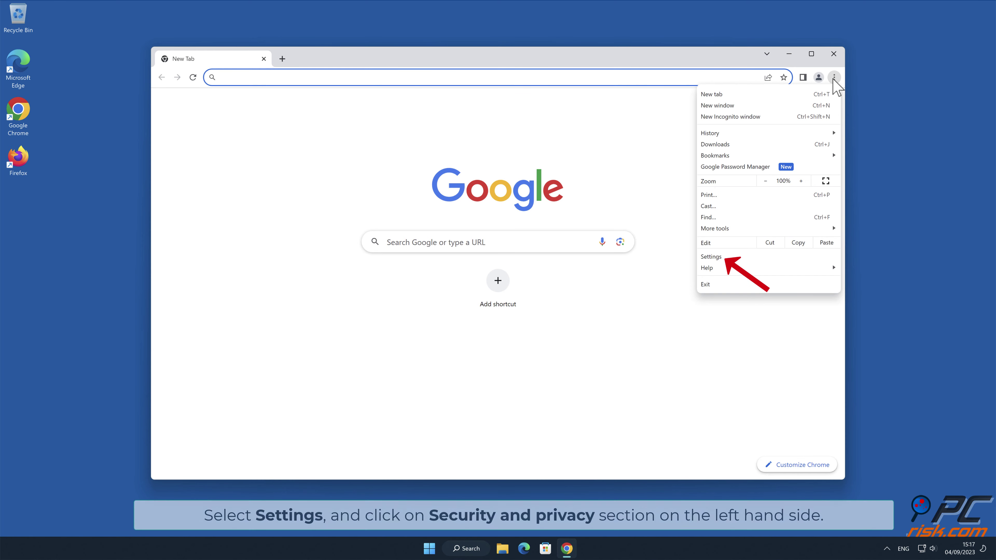
click(751, 258)
click(212, 168)
click(659, 396)
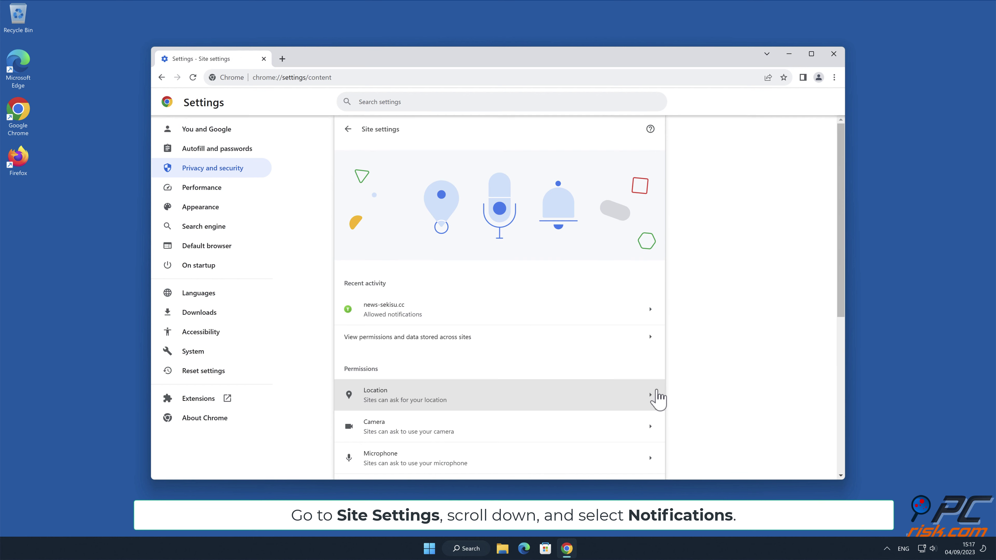
drag(840, 223, 842, 330)
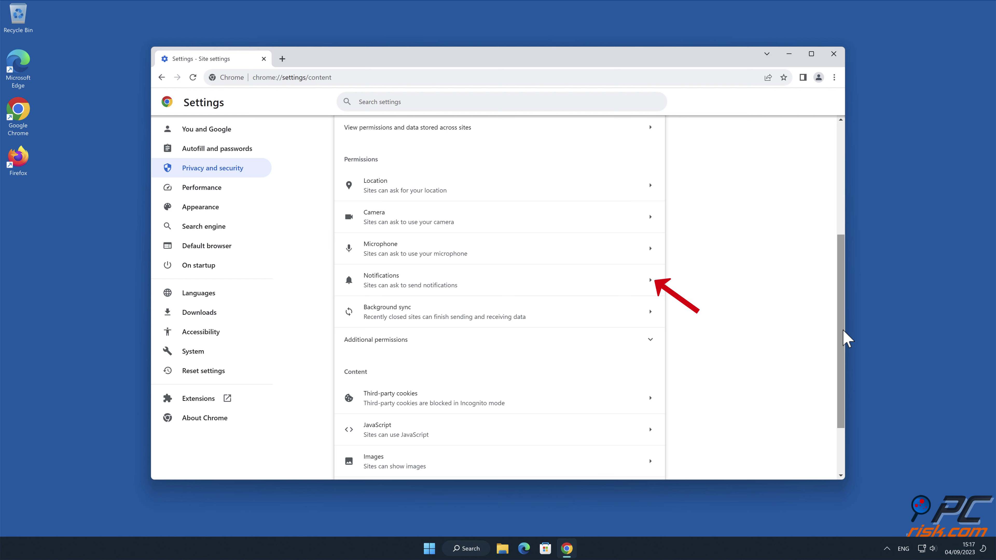
click(651, 286)
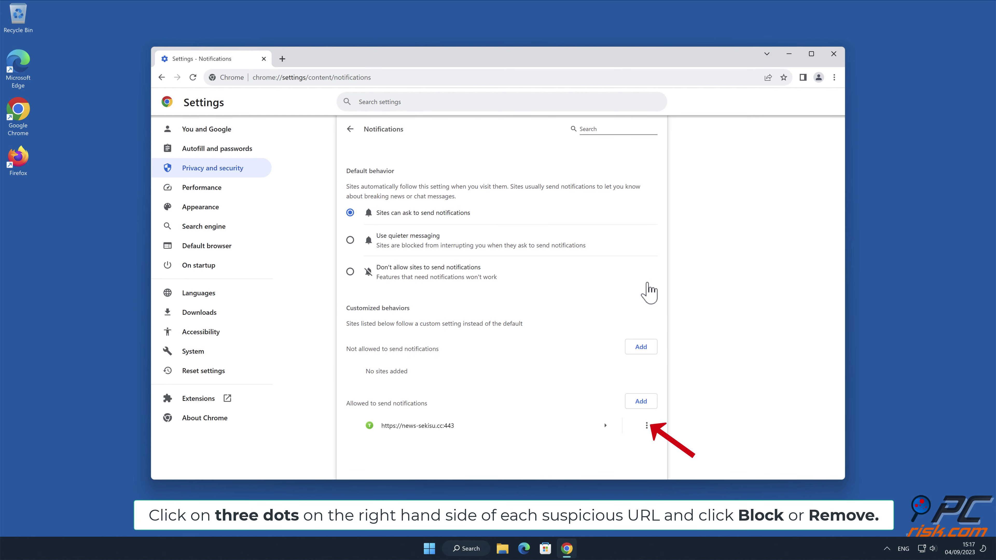
click(647, 426)
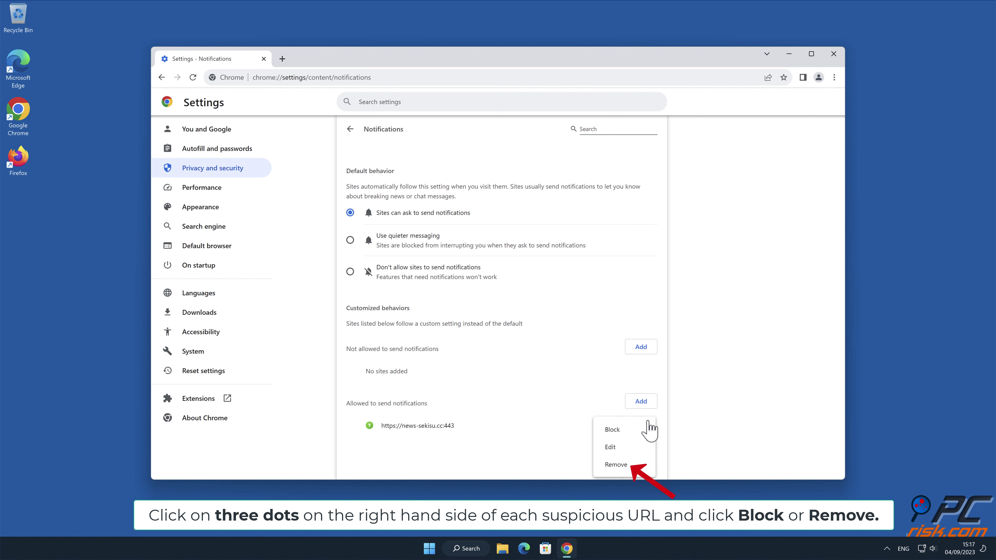
click(638, 466)
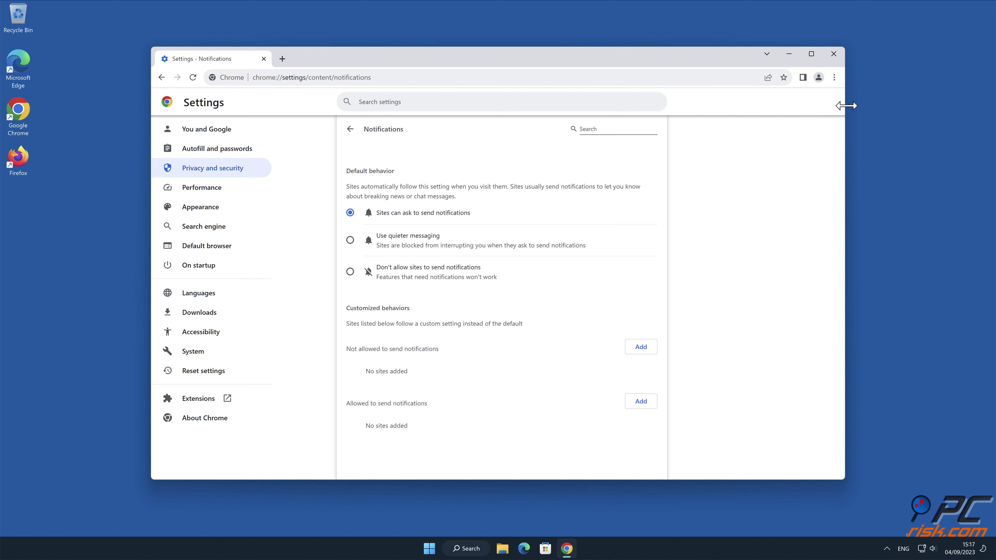
click(832, 55)
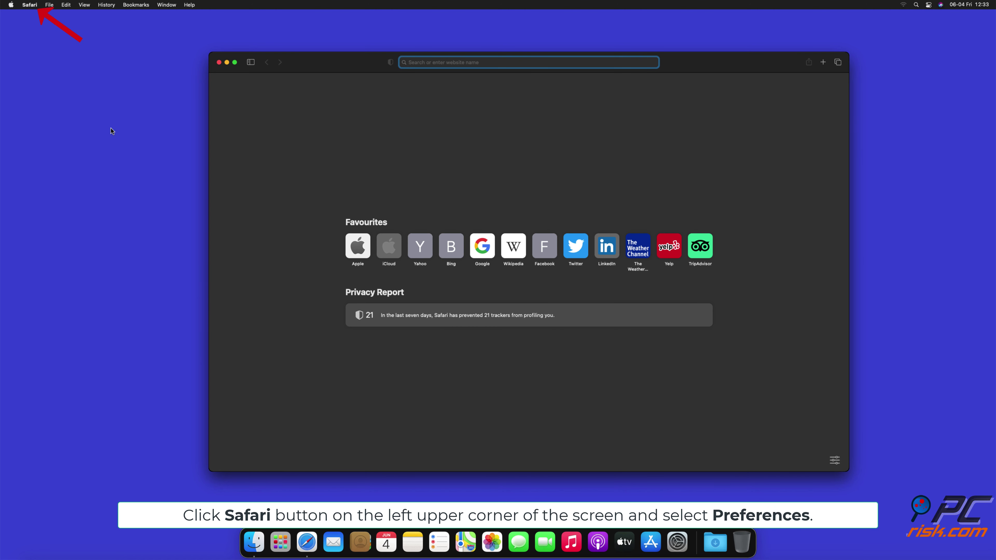
- Switch to Safari on the Mac and open the website notification permissions in its preferences
click(31, 5)
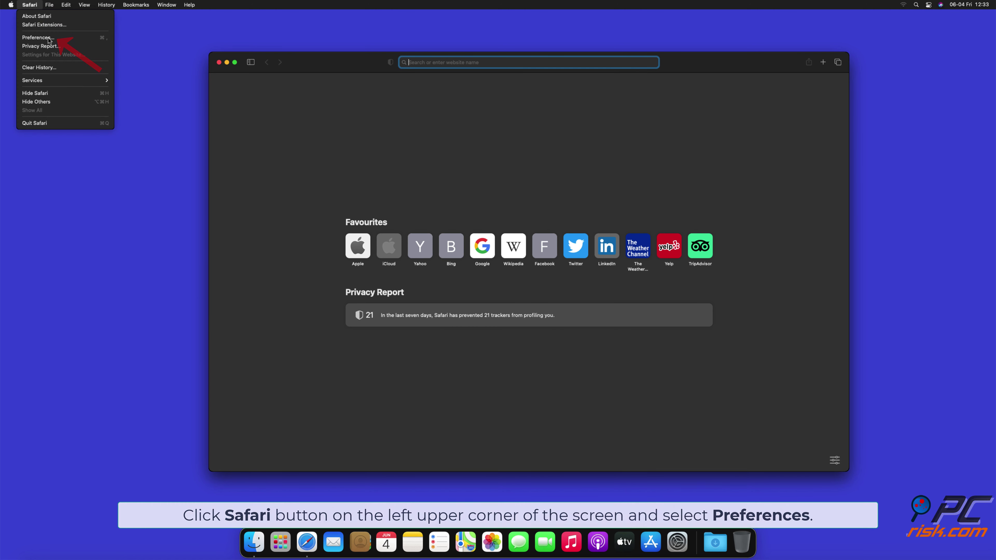
click(38, 37)
click(551, 90)
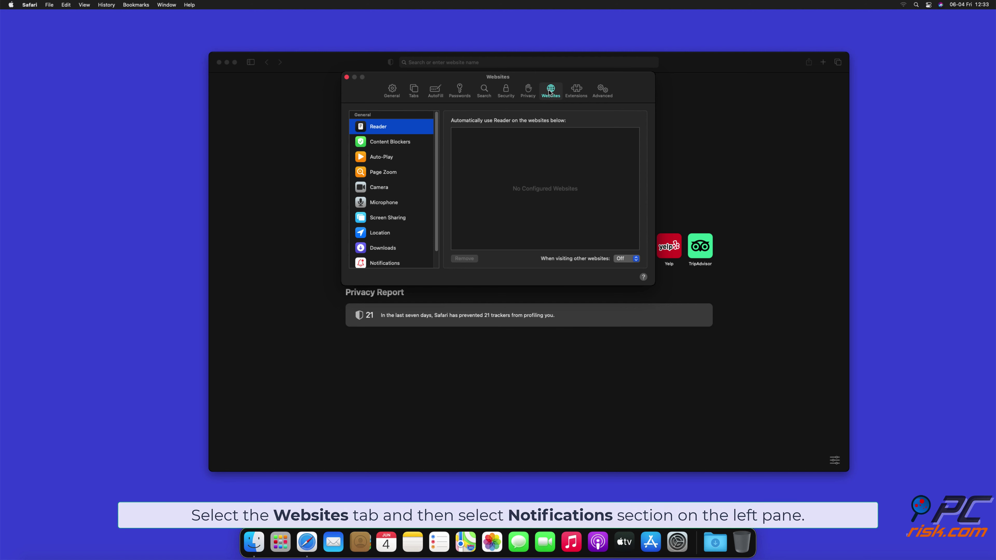
scroll(437, 129, down, 2)
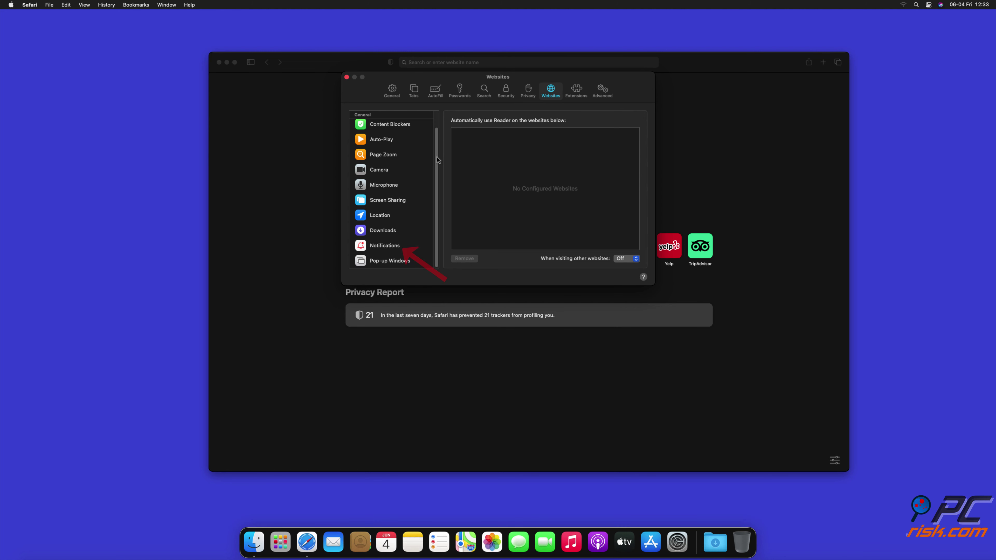
click(385, 245)
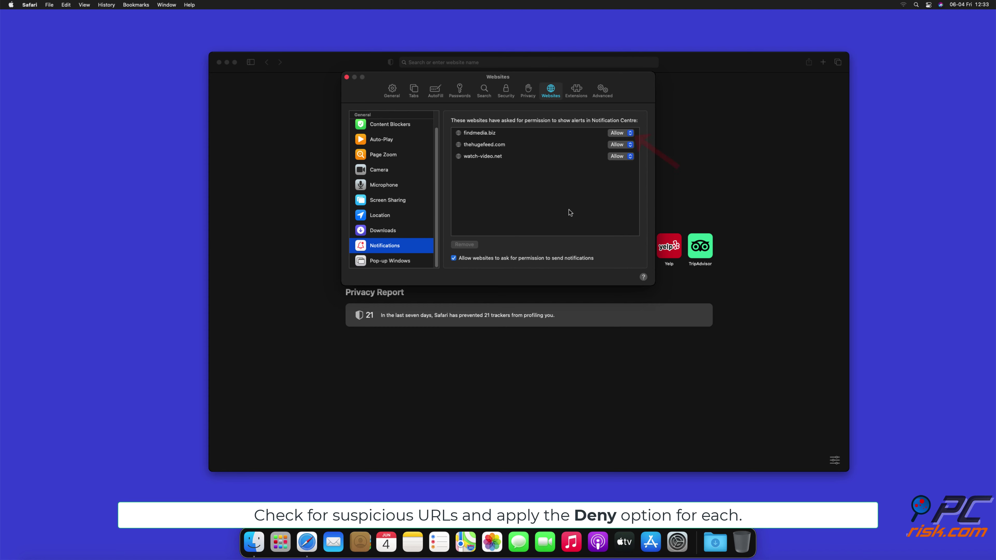
- Set the notification permission to Deny for findmedia.biz and thehugefeed.com
click(630, 133)
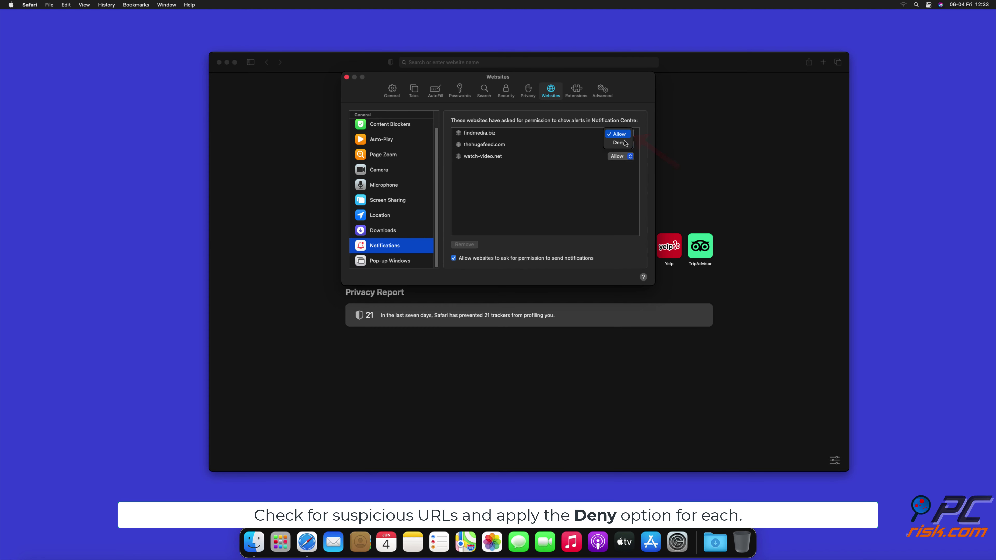
click(627, 143)
click(631, 144)
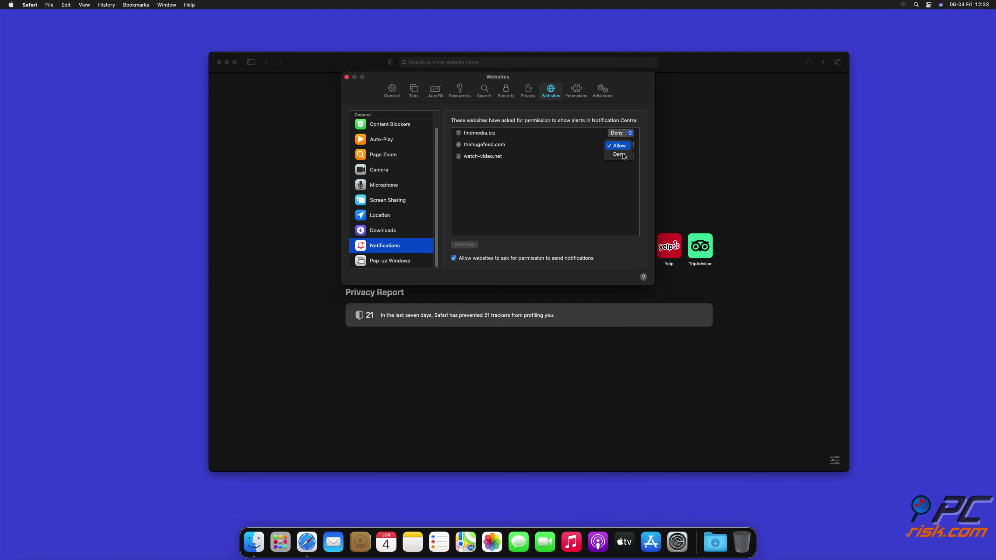